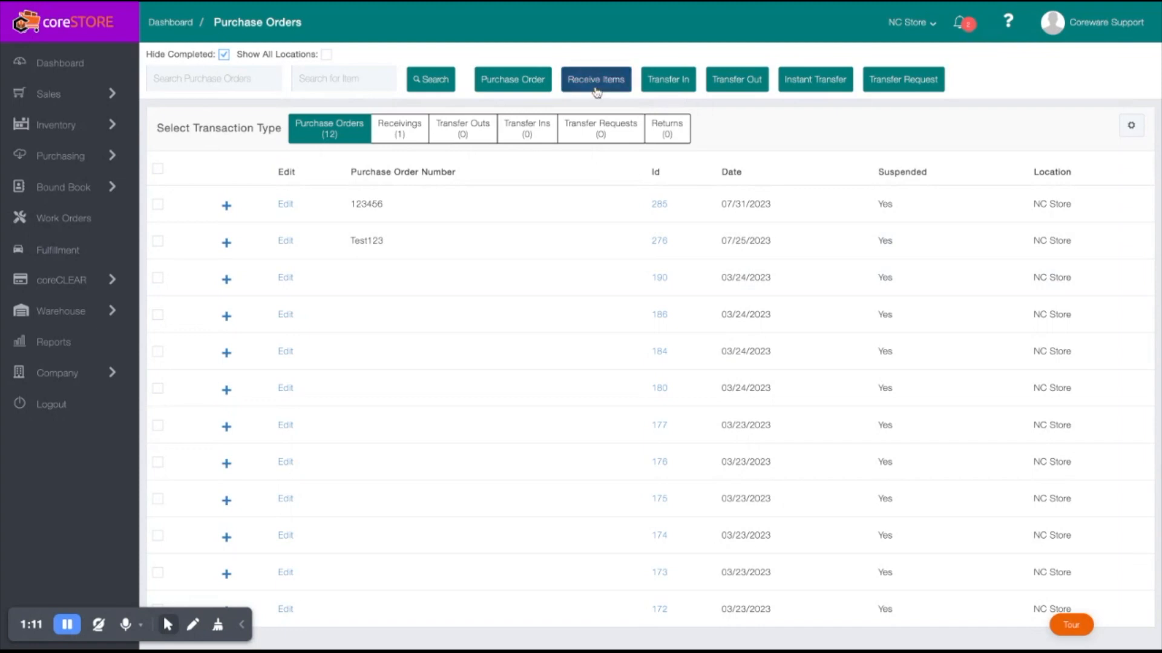
- Start a new receiving and add the item AShirt123456 to it
left_click(596, 79)
type("AShirt123456")
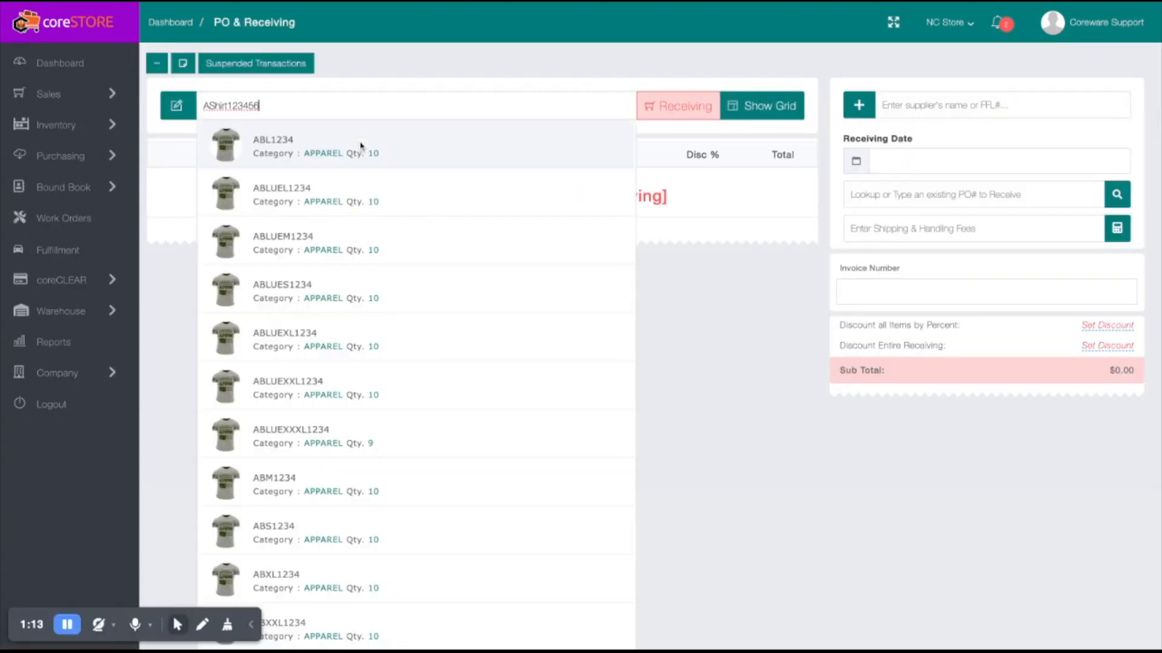
key("Return")
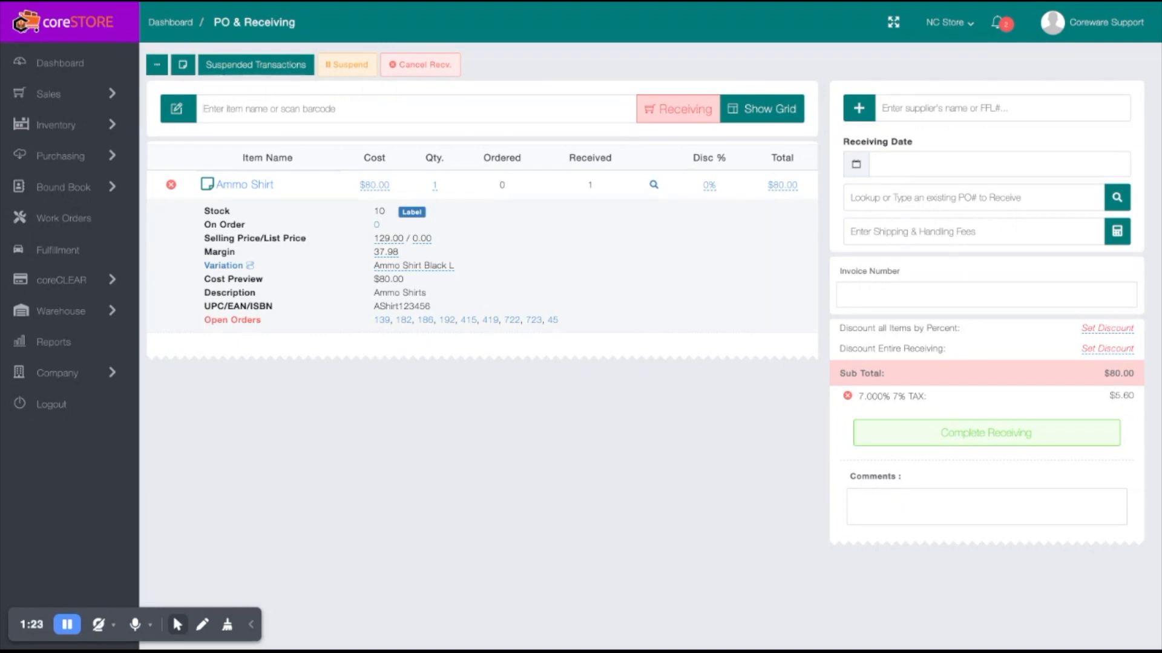
- In the received Ammo Shirt's variations, set the quantity to 5 for Black S and 2 for Black L
left_click(225, 269)
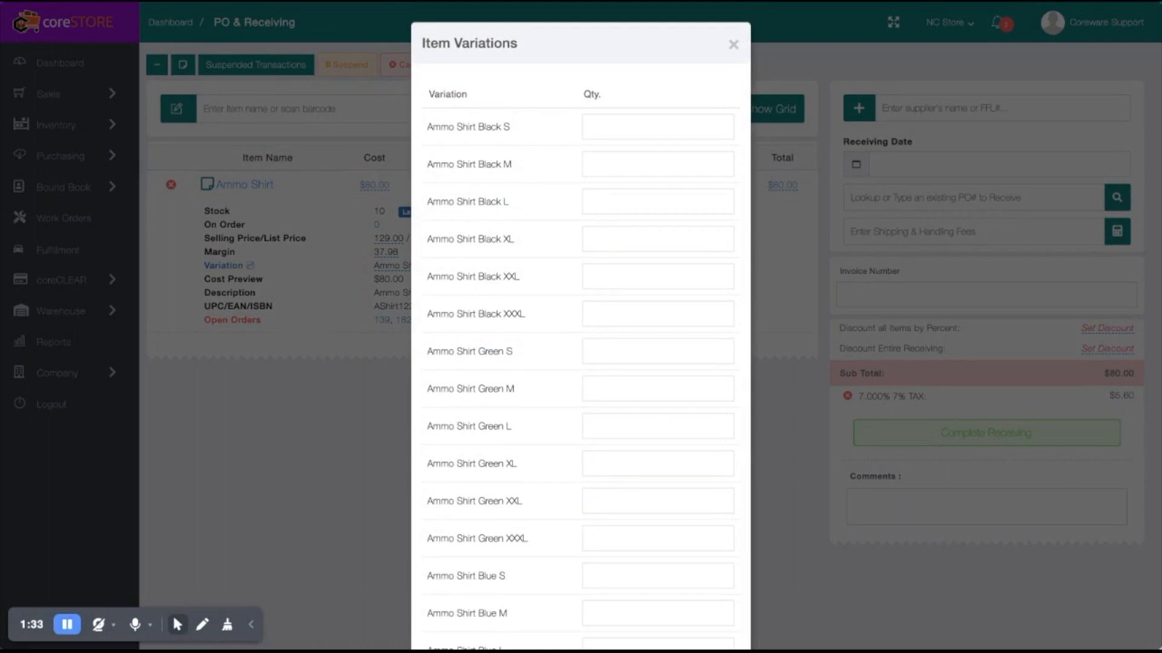
left_click(607, 129)
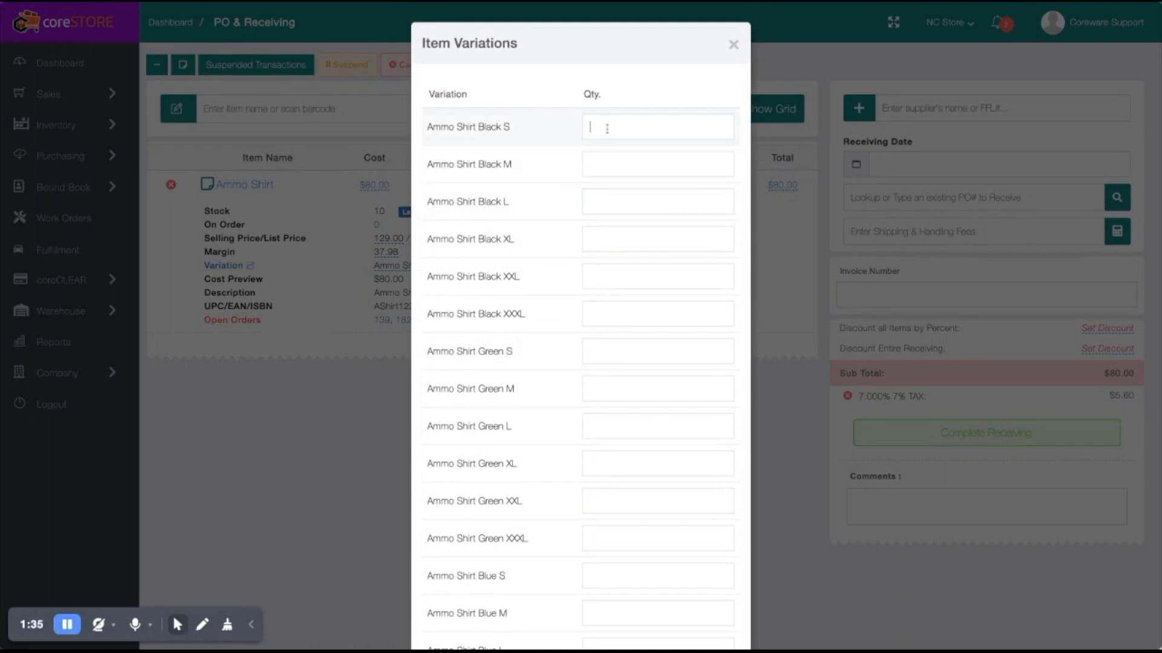
type("5")
left_click(595, 201)
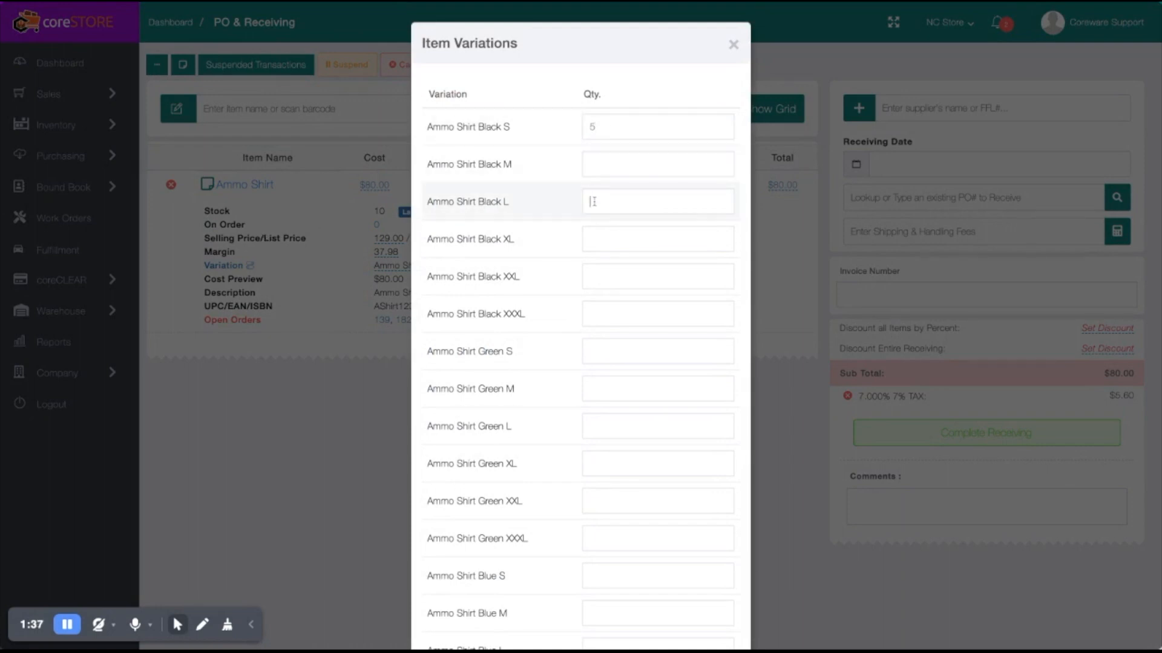
type("2")
- Set the received quantity to 3 for Ammo Shirt Green M and 10 for Ammo Shirt Blue S
scroll(584, 306, "down", 3)
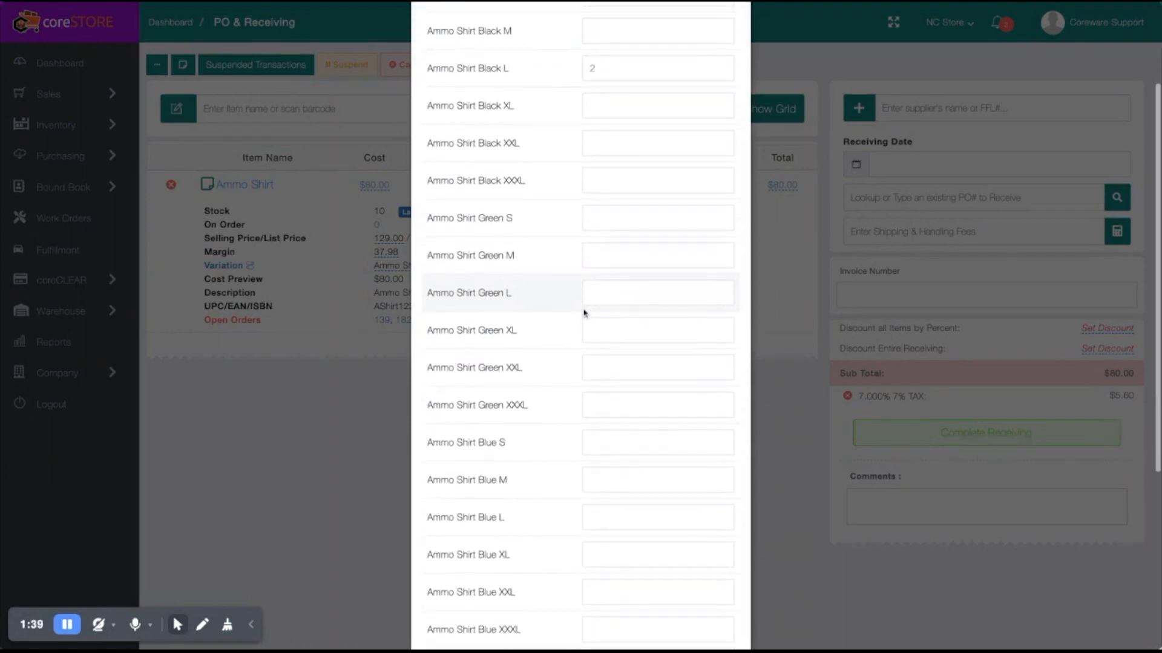
left_click(605, 261)
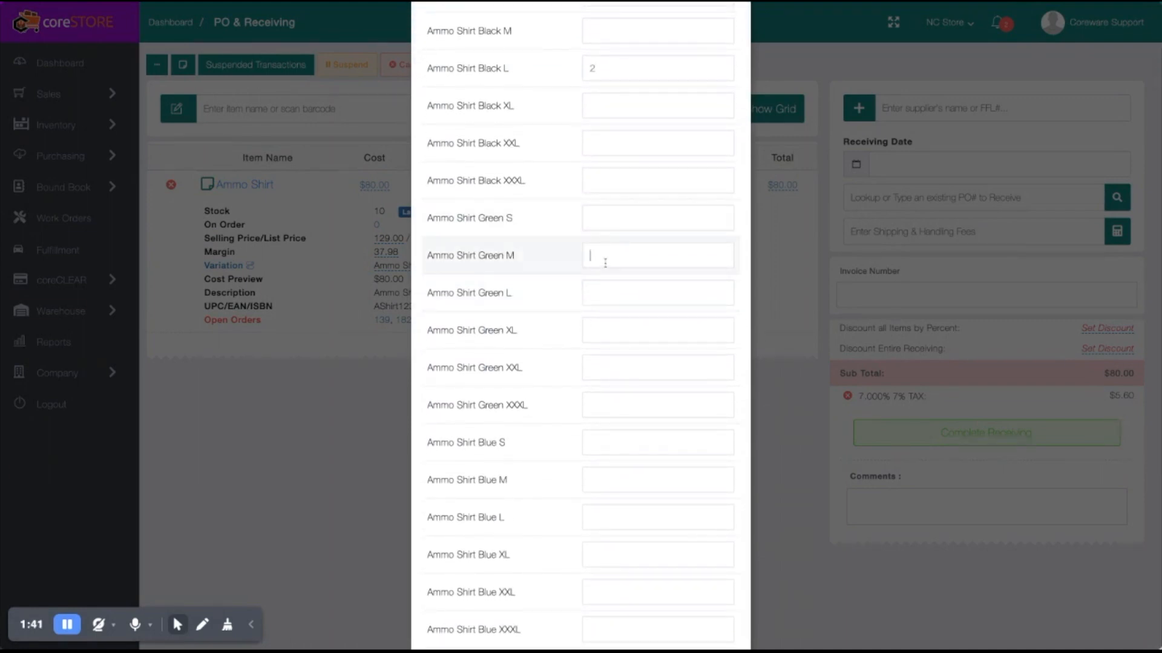
type("3")
scroll(605, 263, "down", 5)
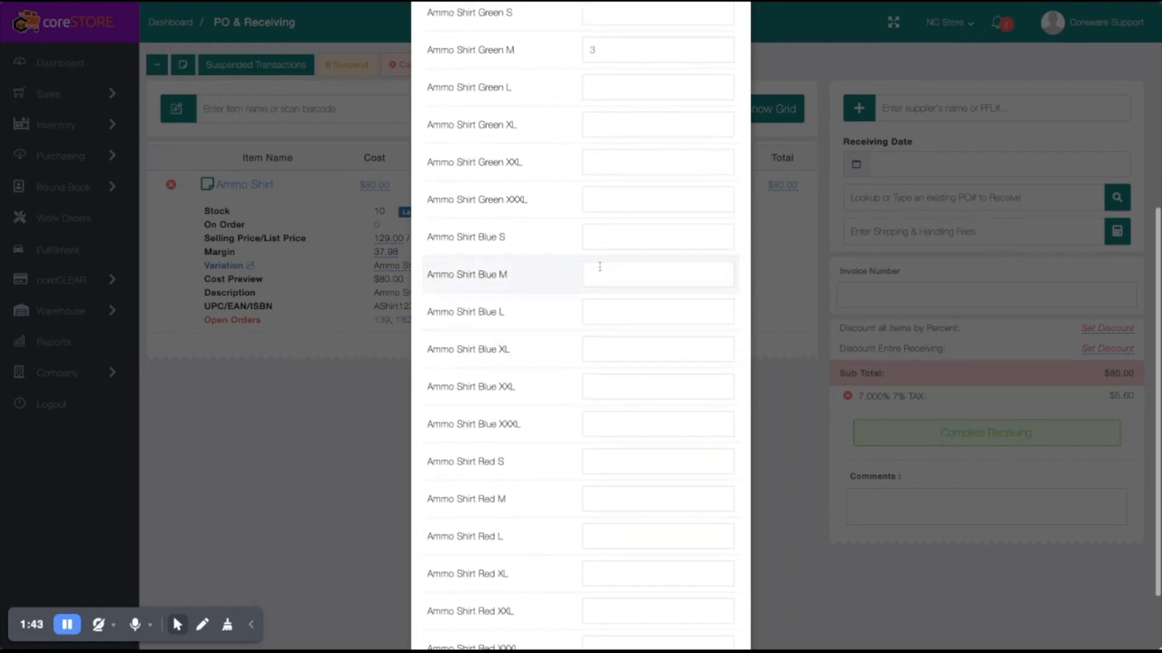
left_click(592, 238)
type("10")
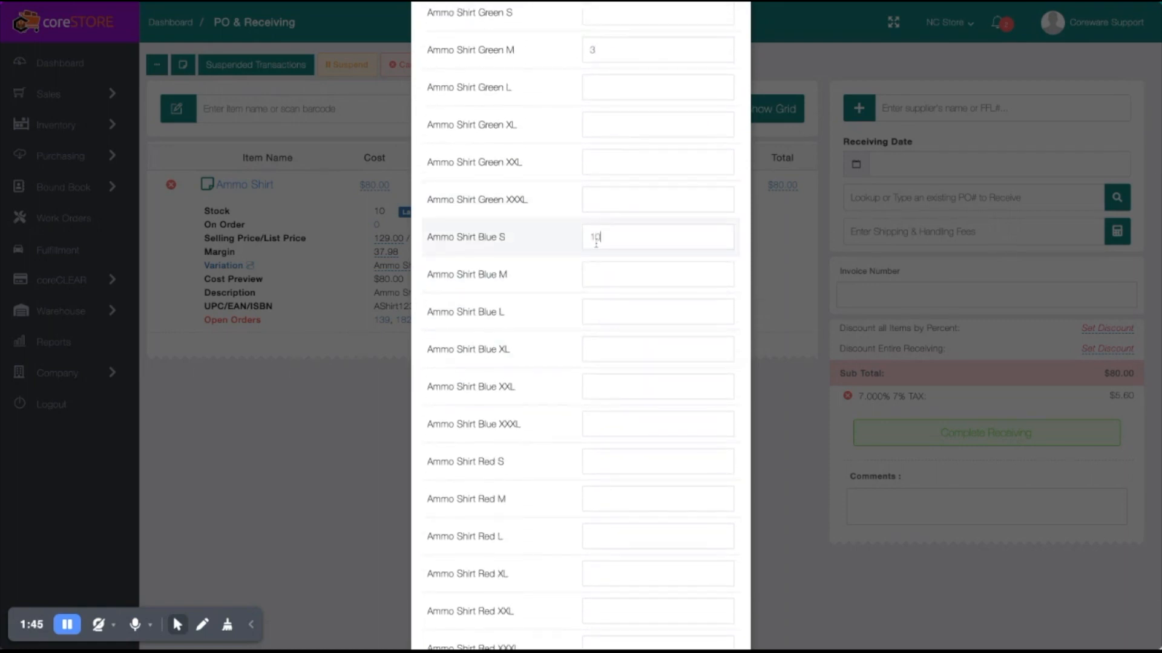
- Set the quantity to 3 for Blue XXXL and 4 for Red S, and add the variations to the receiving
scroll(590, 272, "down", 2)
left_click(593, 337)
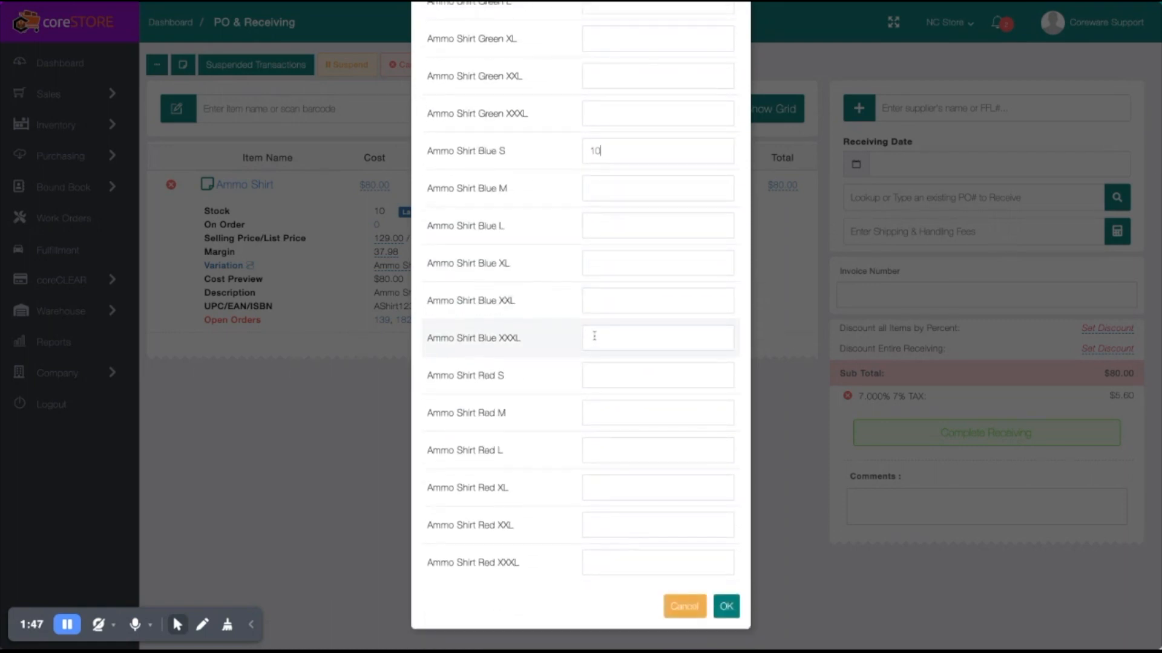
type("3")
left_click(596, 374)
type("4")
left_click(726, 607)
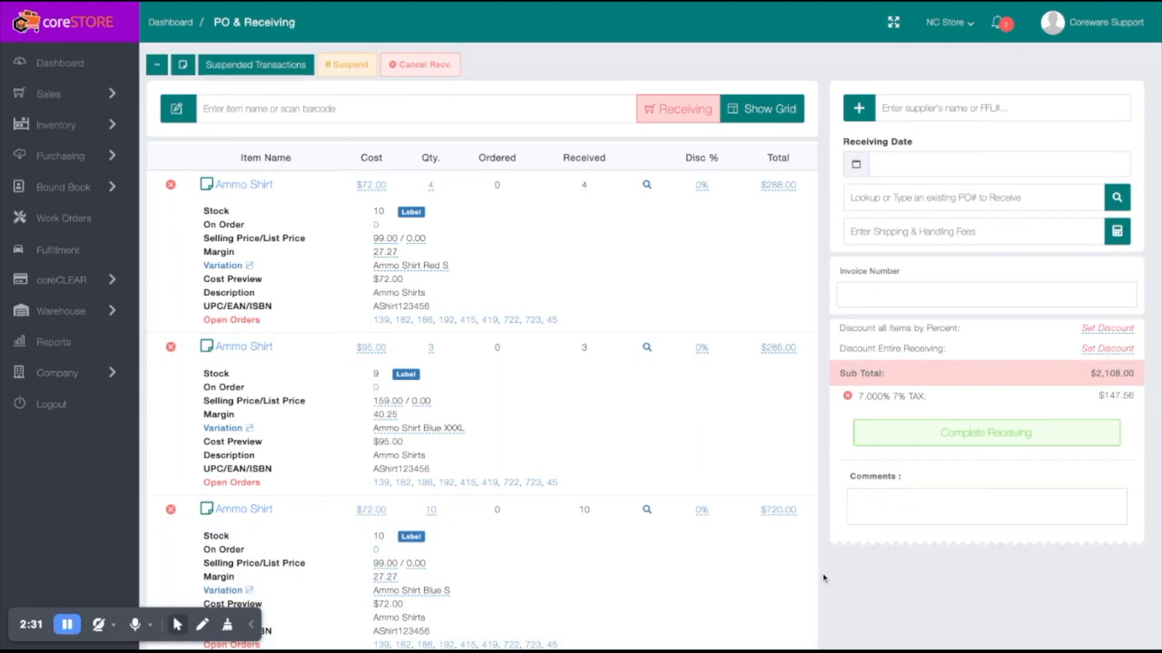
- Cancel the receiving and clear all its items
left_click(425, 66)
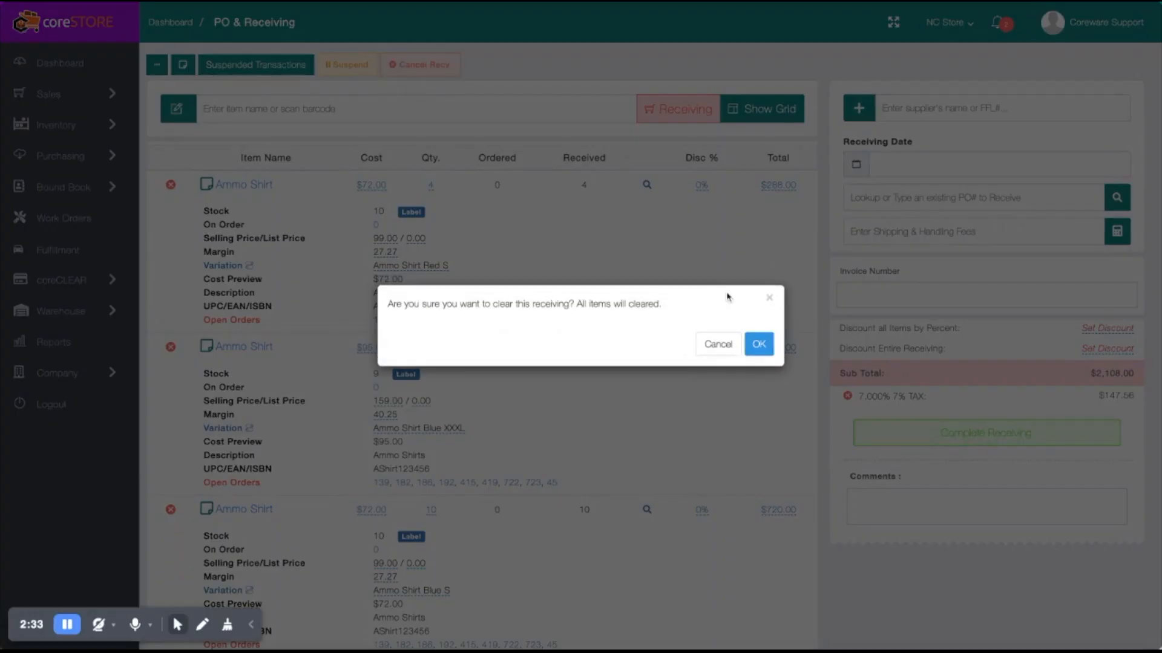
left_click(759, 334)
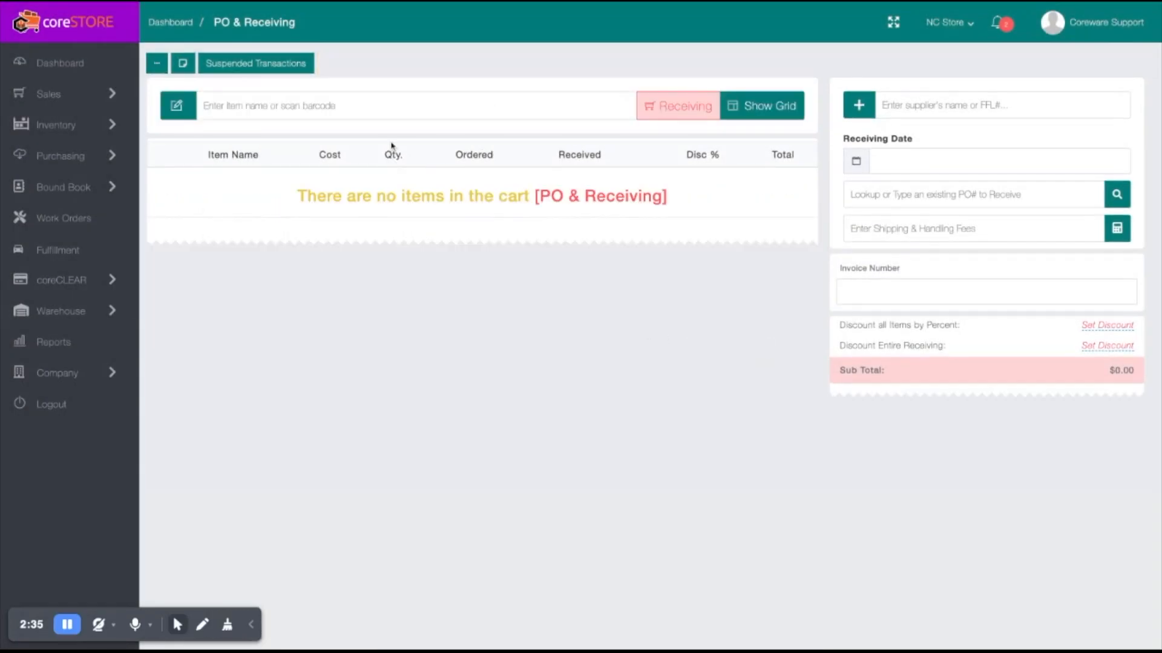
- Start a new purchase order from the purchase orders list and add the item AShirt123456
left_click(678, 118)
left_click(674, 168)
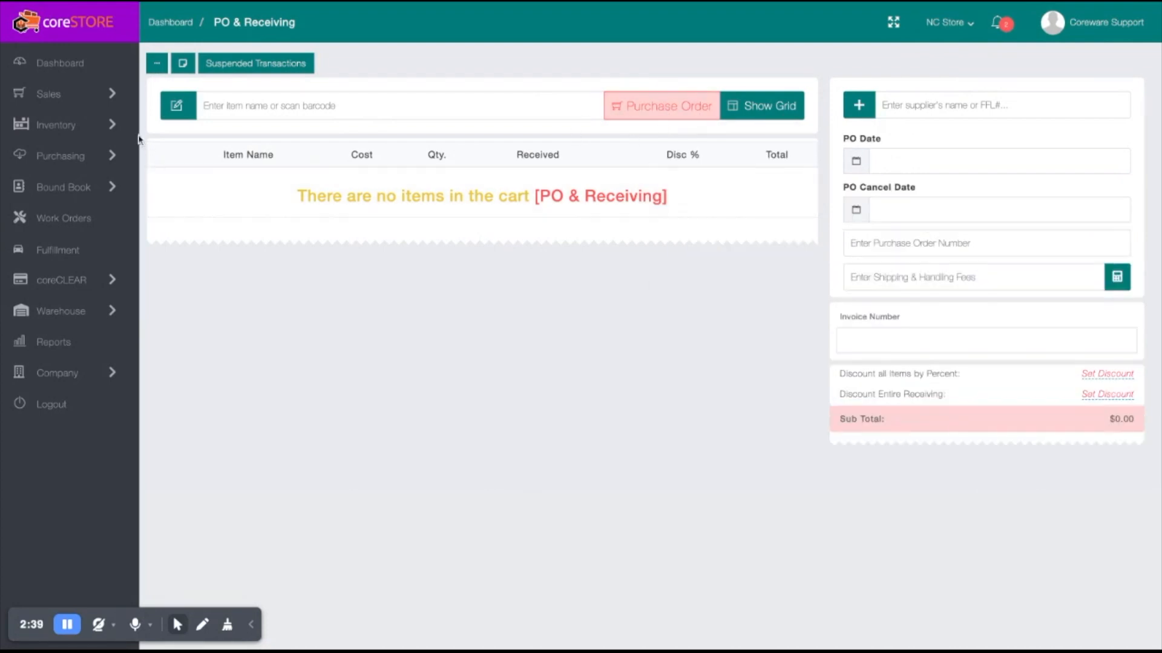
mouse_move(103, 156)
left_click(178, 157)
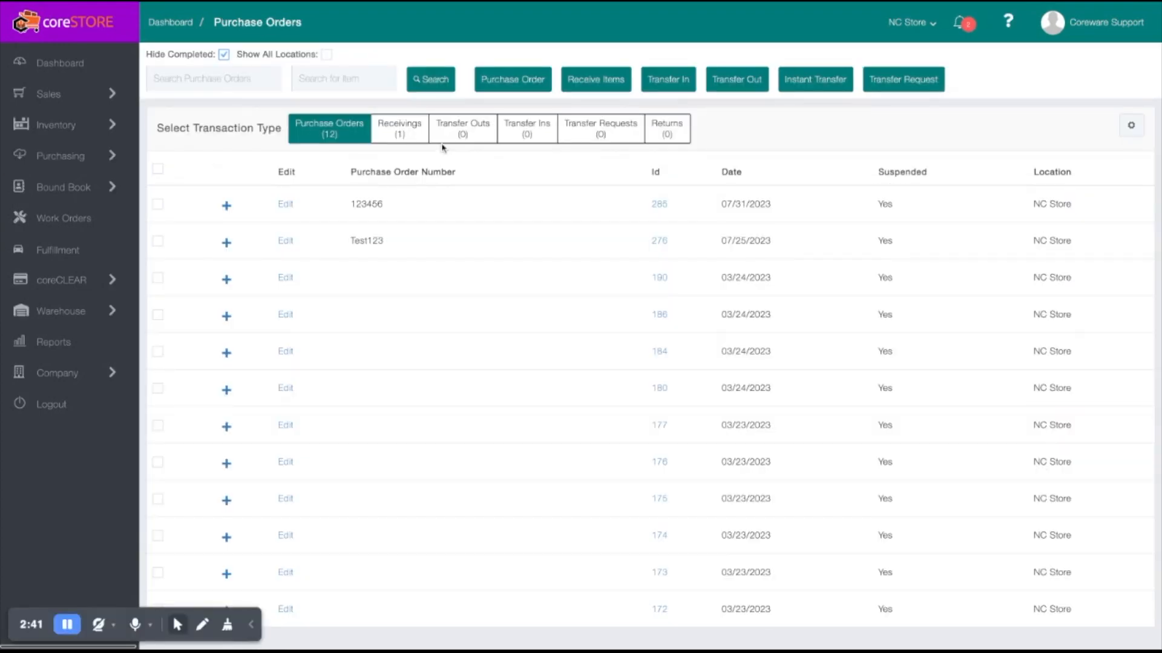
left_click(512, 80)
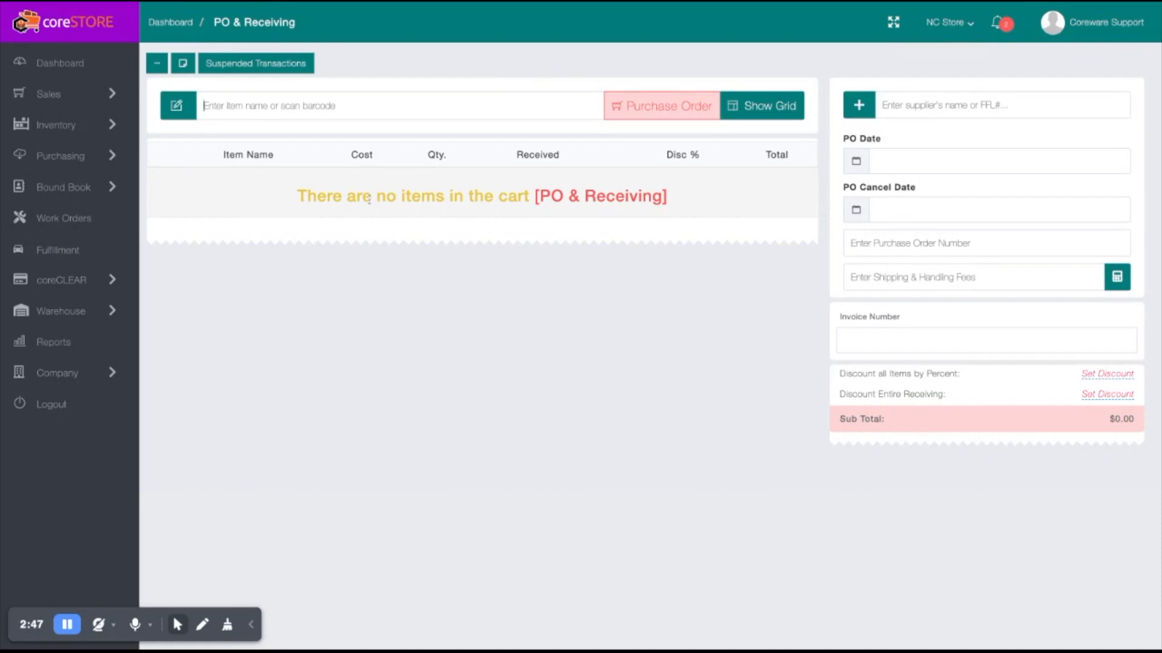
type("AShirt123456")
key("Return")
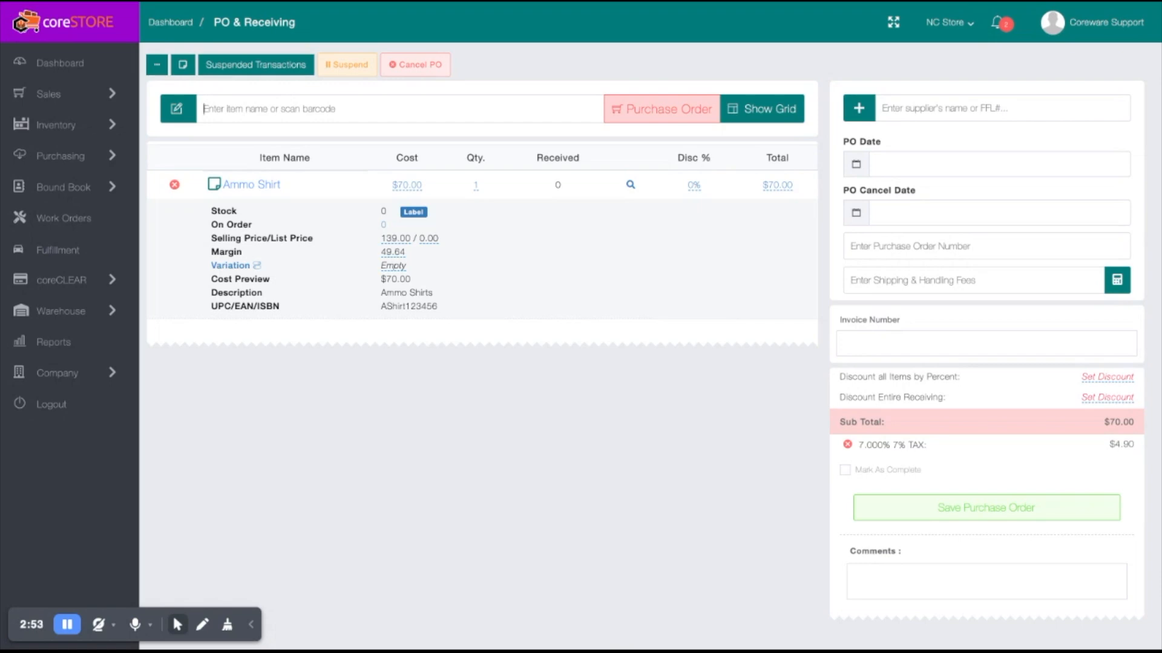
- Review the Ammo Shirt's variations without entering quantities, and remove the item from the purchase order
left_click(239, 269)
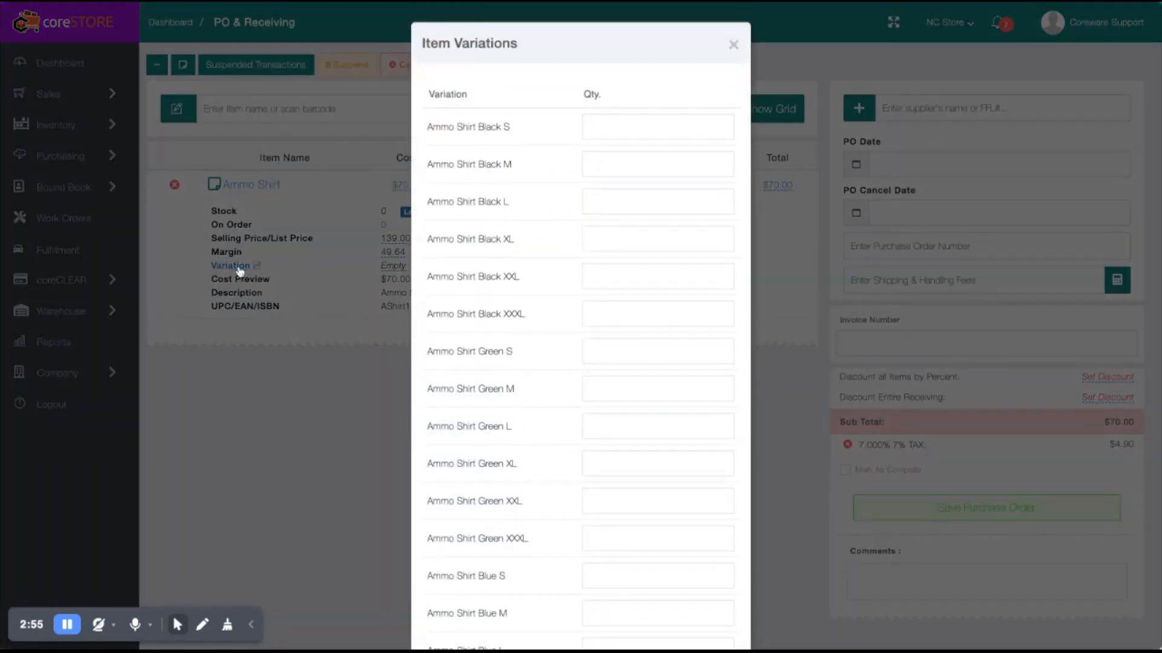
scroll(596, 398, "down", 6)
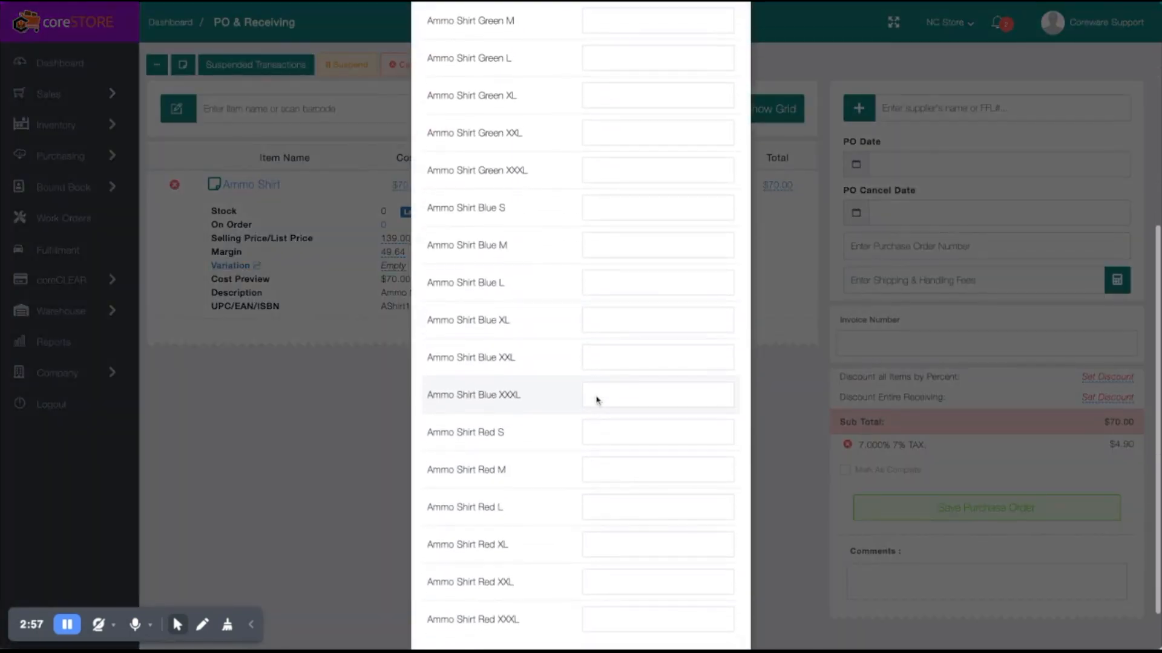
scroll(595, 361, "up", 6)
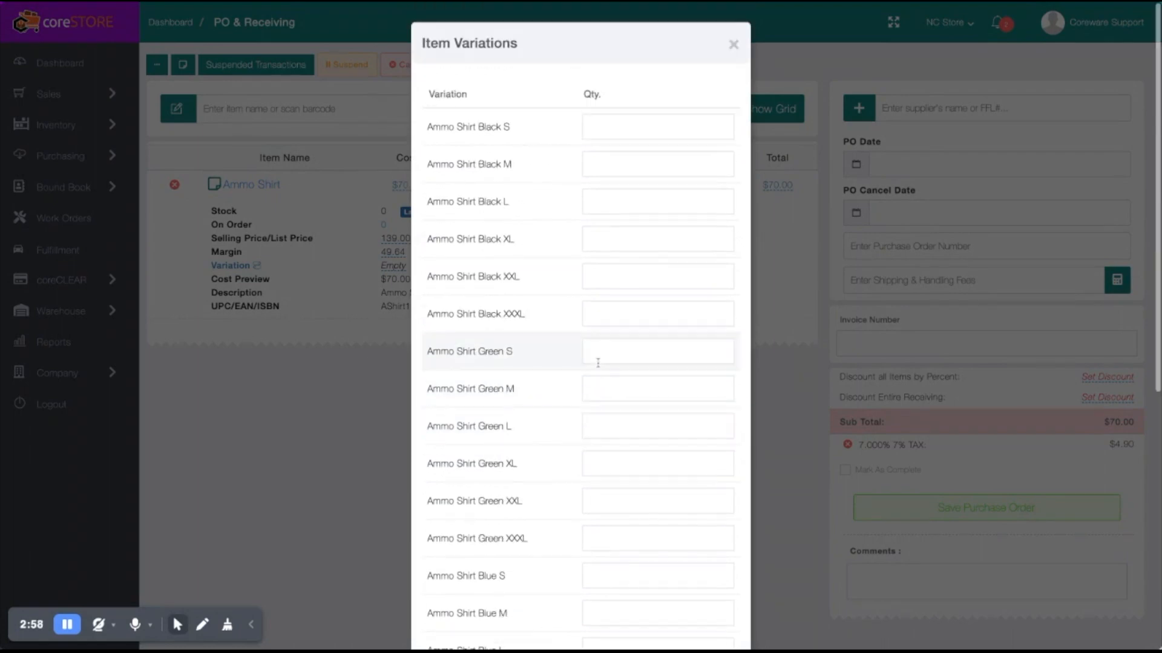
left_click(733, 45)
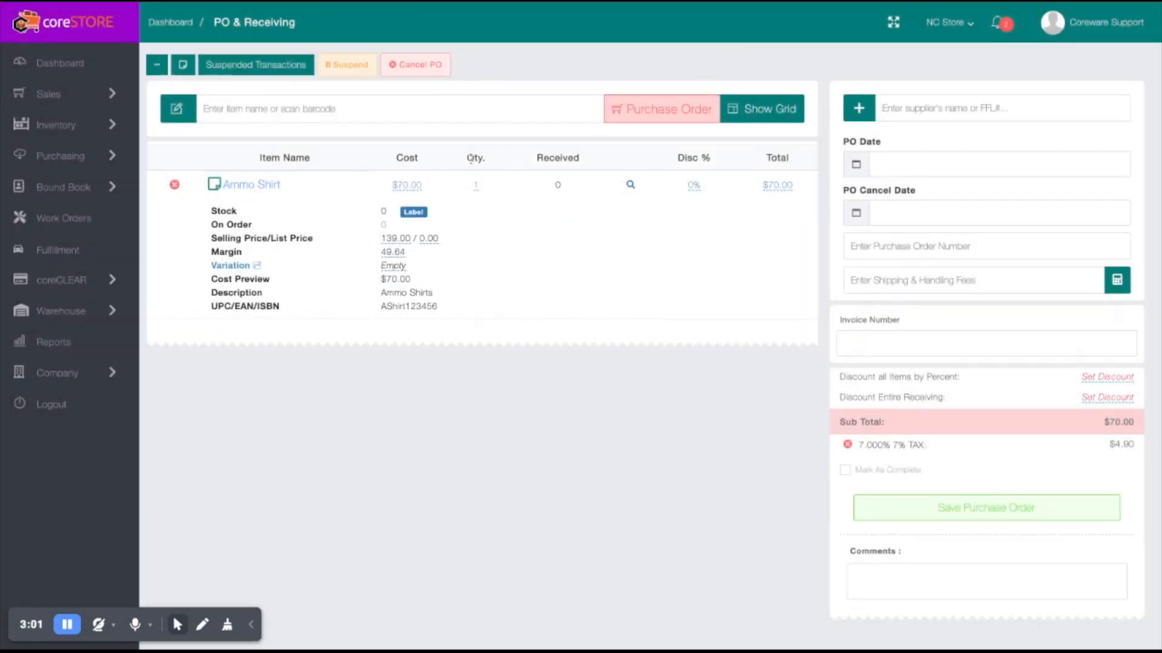
left_click(174, 185)
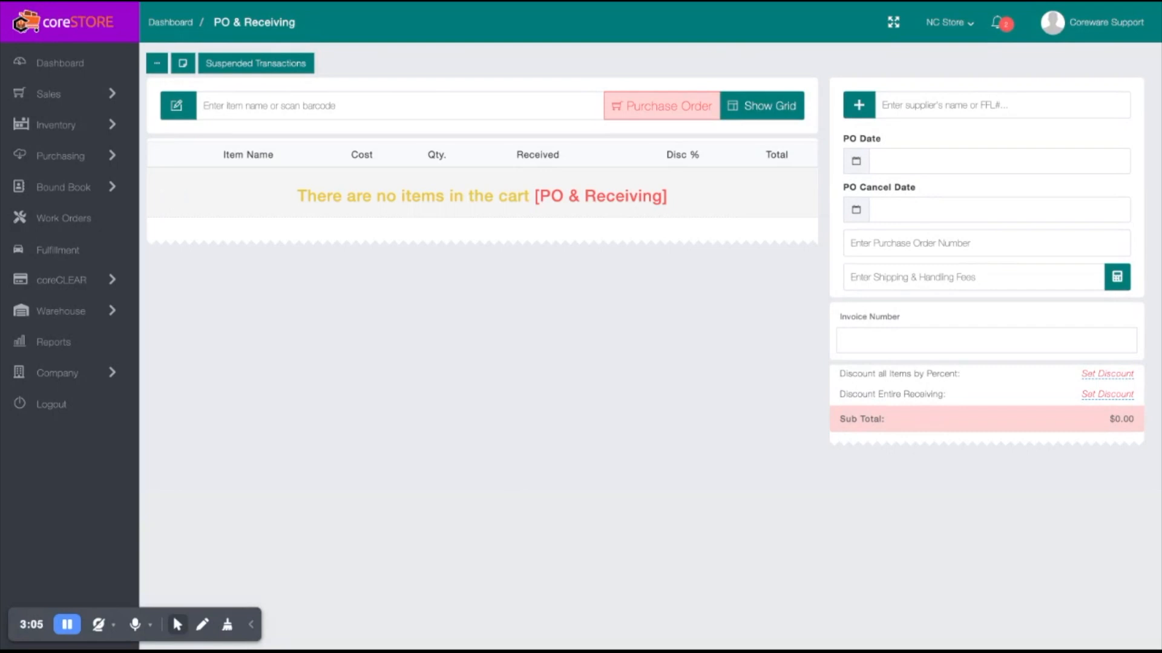
- Start a new sale and add the item AShirt123456 to the cart
left_click(91, 94)
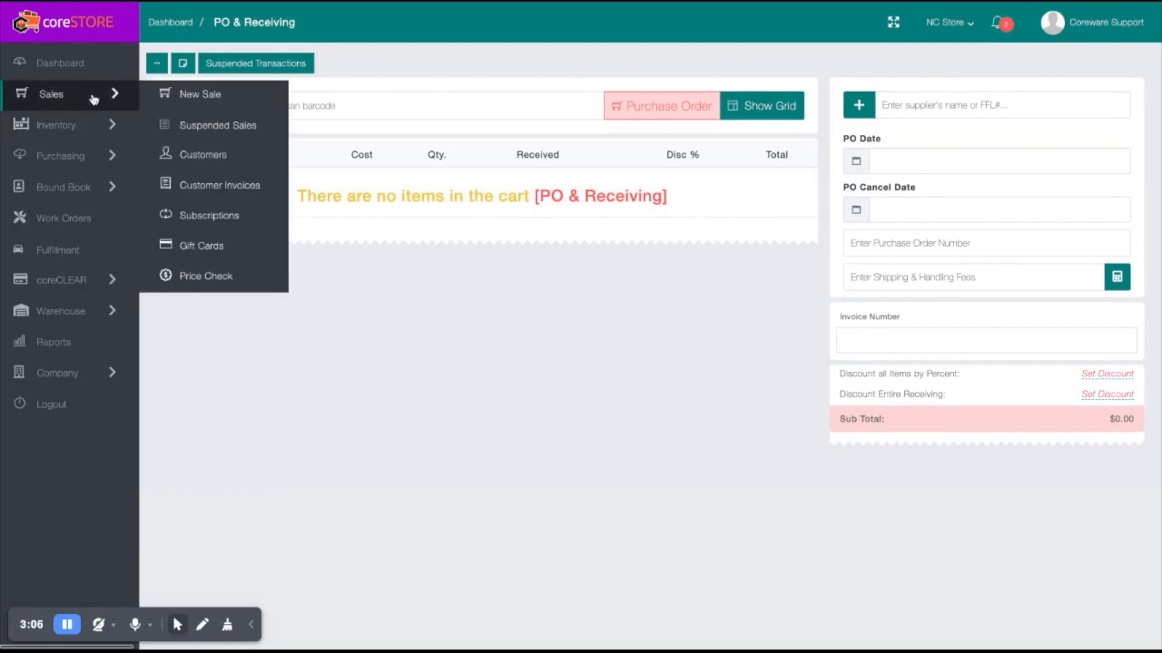
left_click(187, 100)
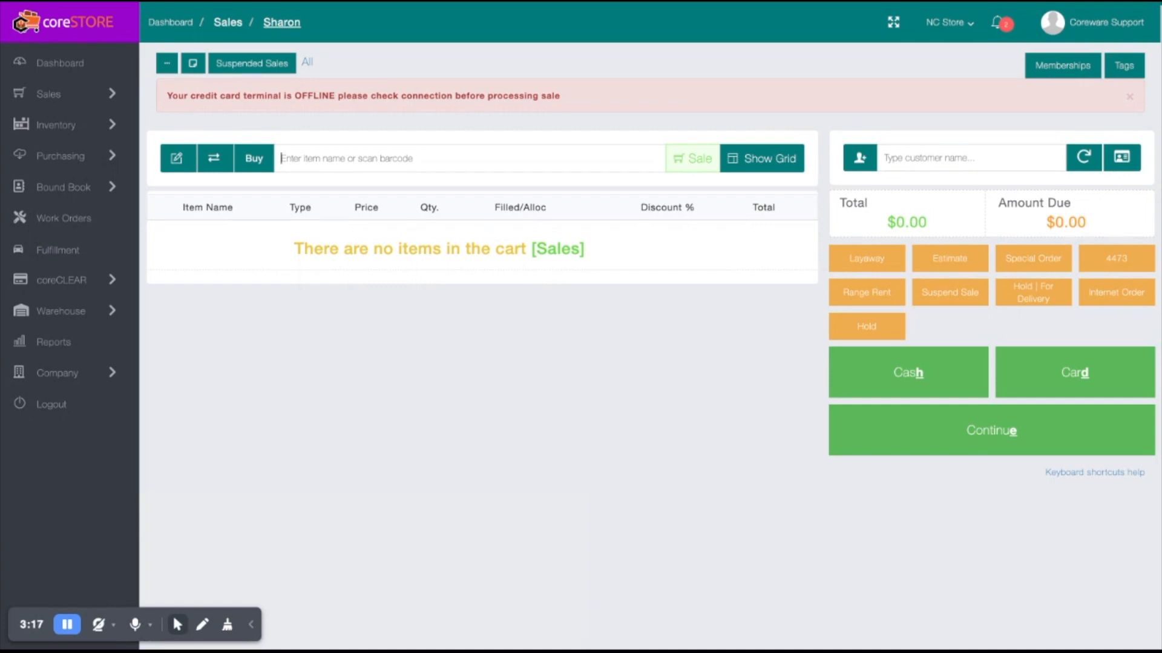
type("AShirt123456")
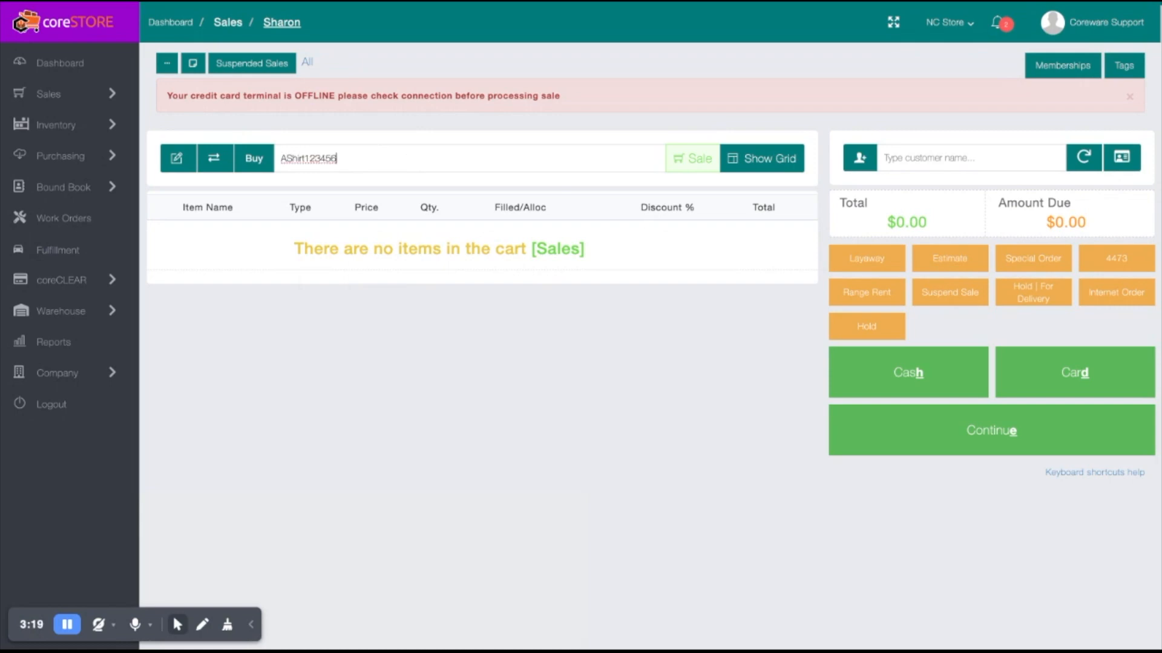
key("Return")
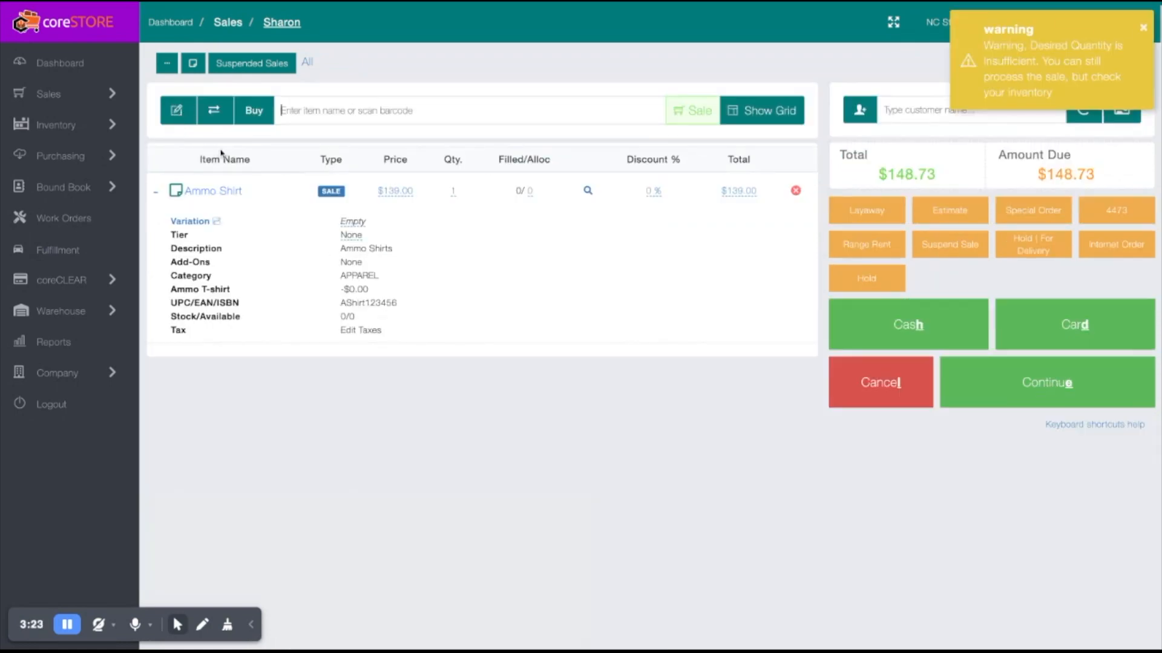
- In the sale item's variations, set the quantity to 10 for Ammo Shirt Black S and 5 for Black M
left_click(208, 222)
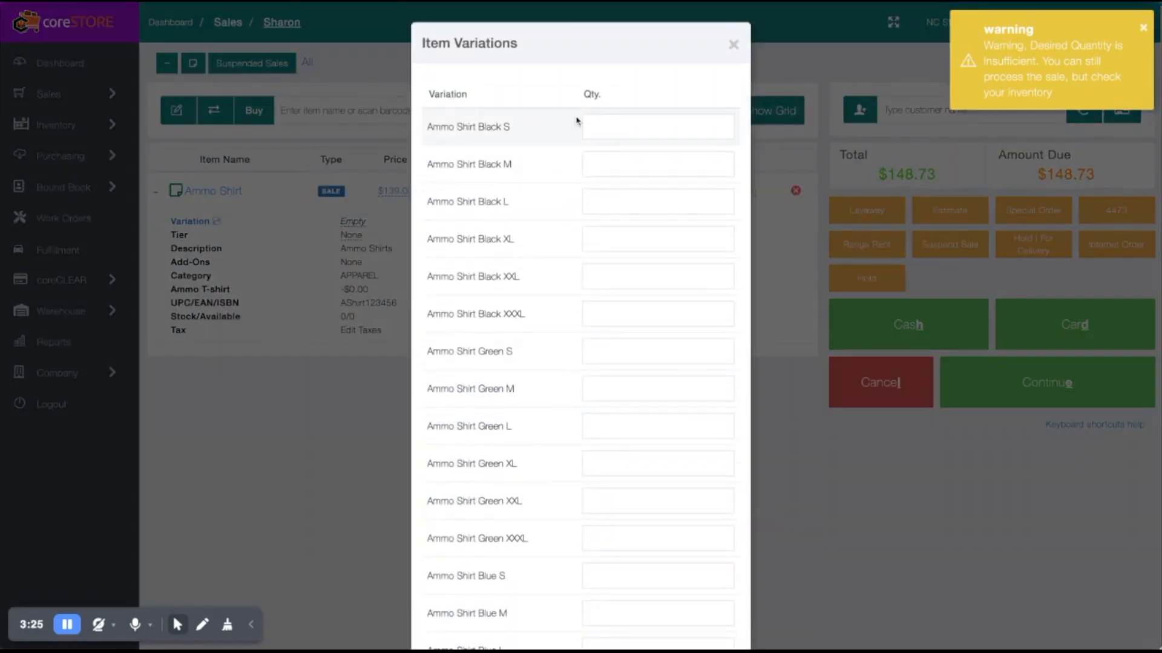
left_click(622, 125)
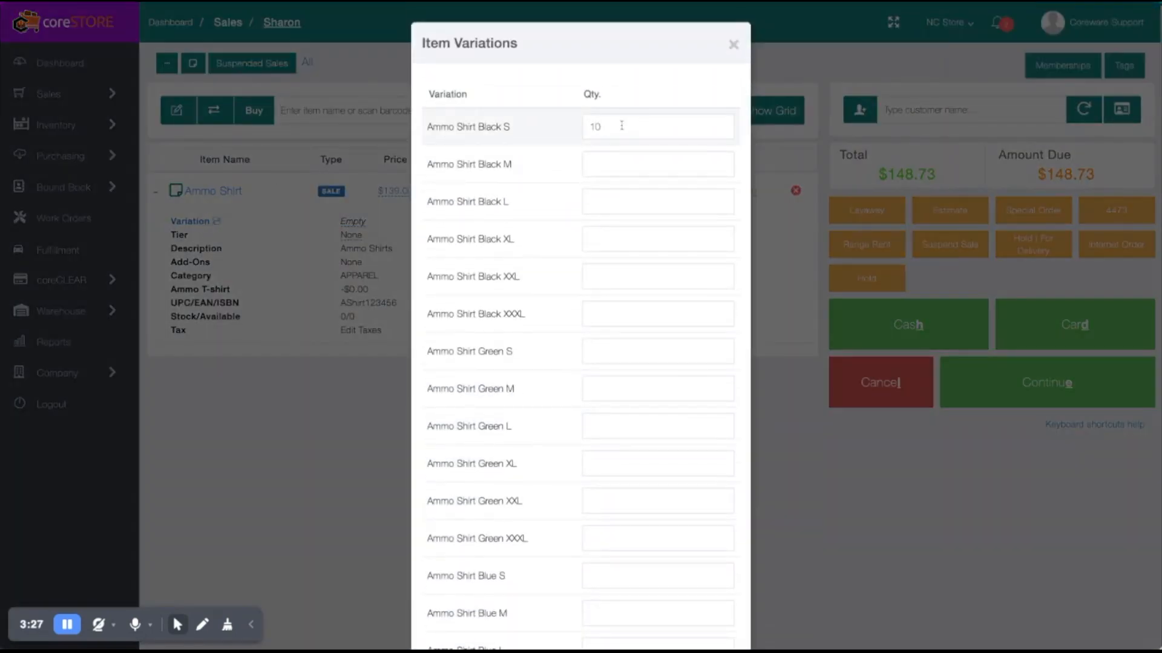
key("Tab")
type("5")
key("Tab")
- Set the sale quantity to 10 for Ammo Shirt Green S and 5 for Ammo Shirt Green M
left_click(602, 354)
type("10")
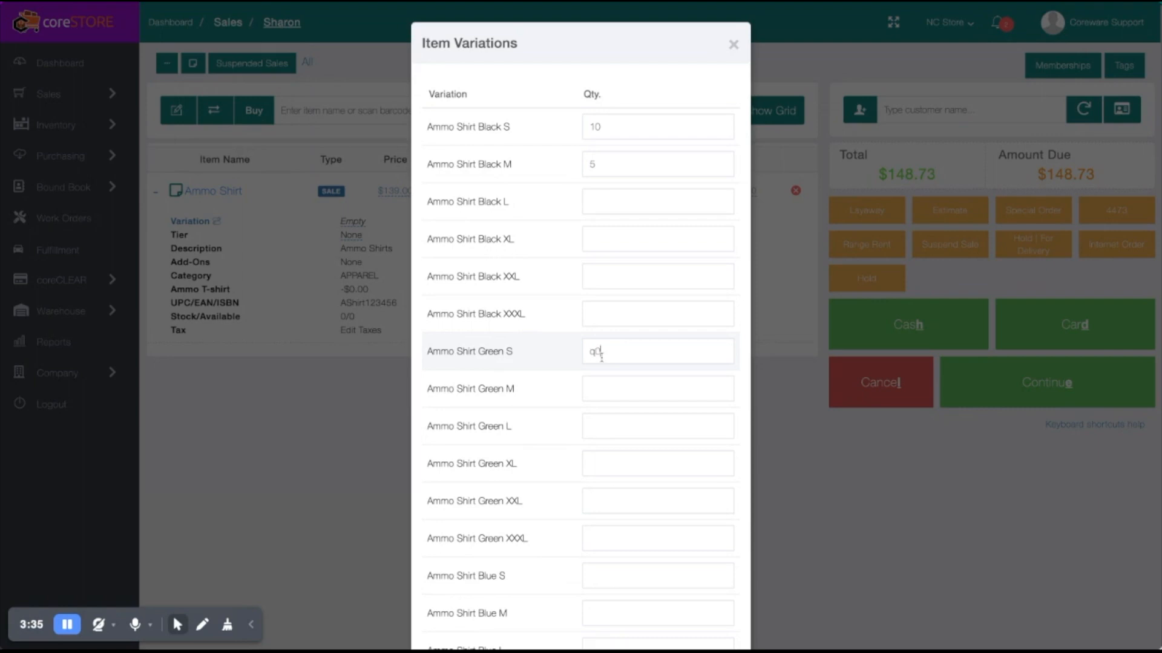
key("BackSpace")
type("10")
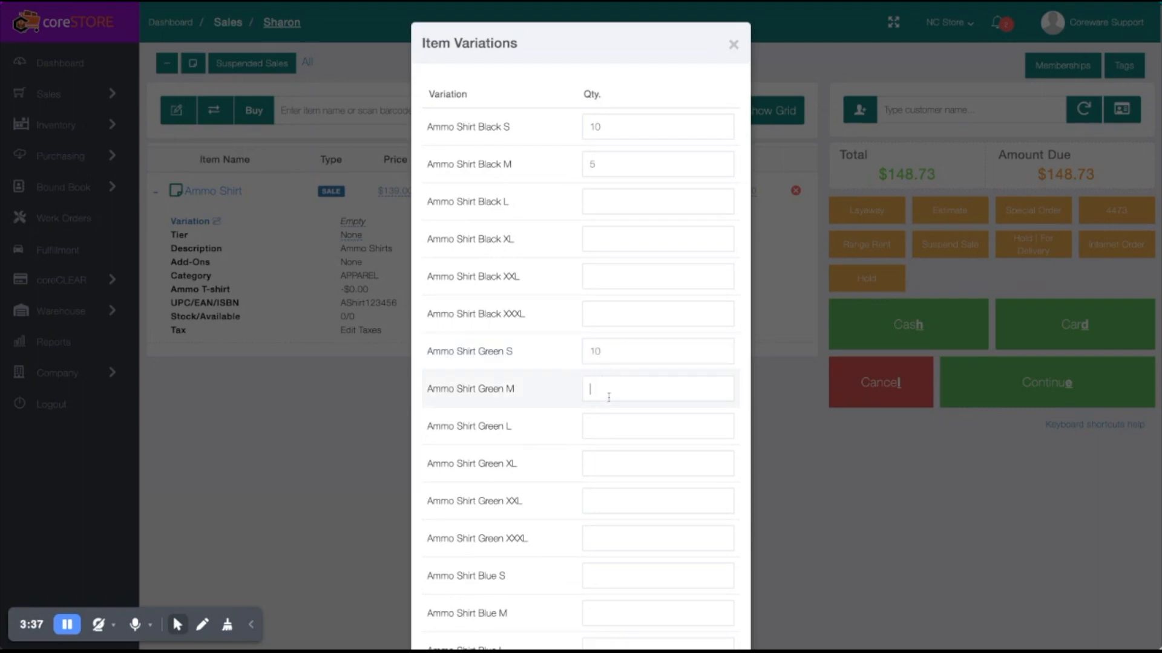
type("5")
- Set the quantity to 1 for Ammo Shirt Red S, add the variations to the sale and review the cart lines
scroll(596, 390, "down", 3)
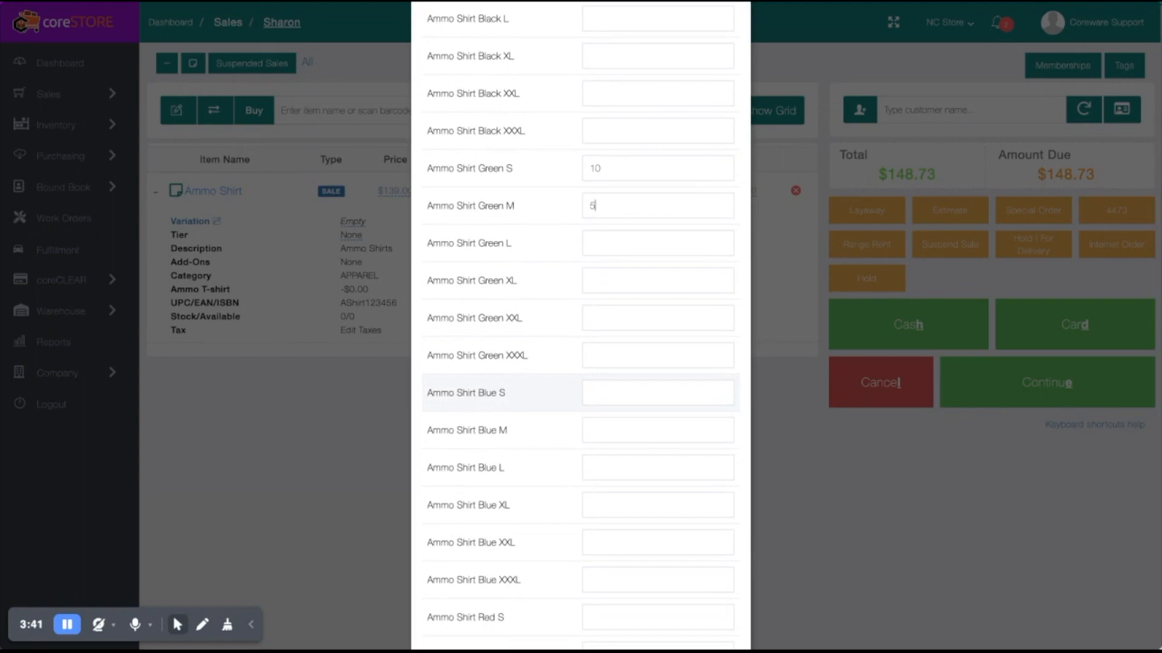
scroll(605, 399, "down", 4)
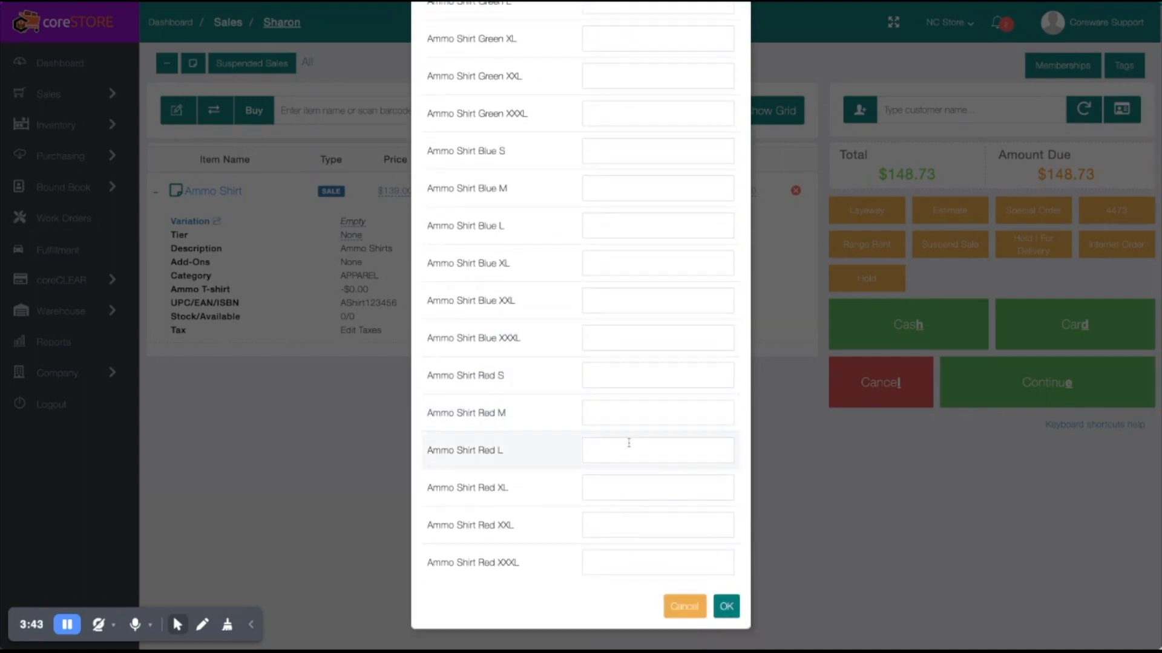
left_click(627, 366)
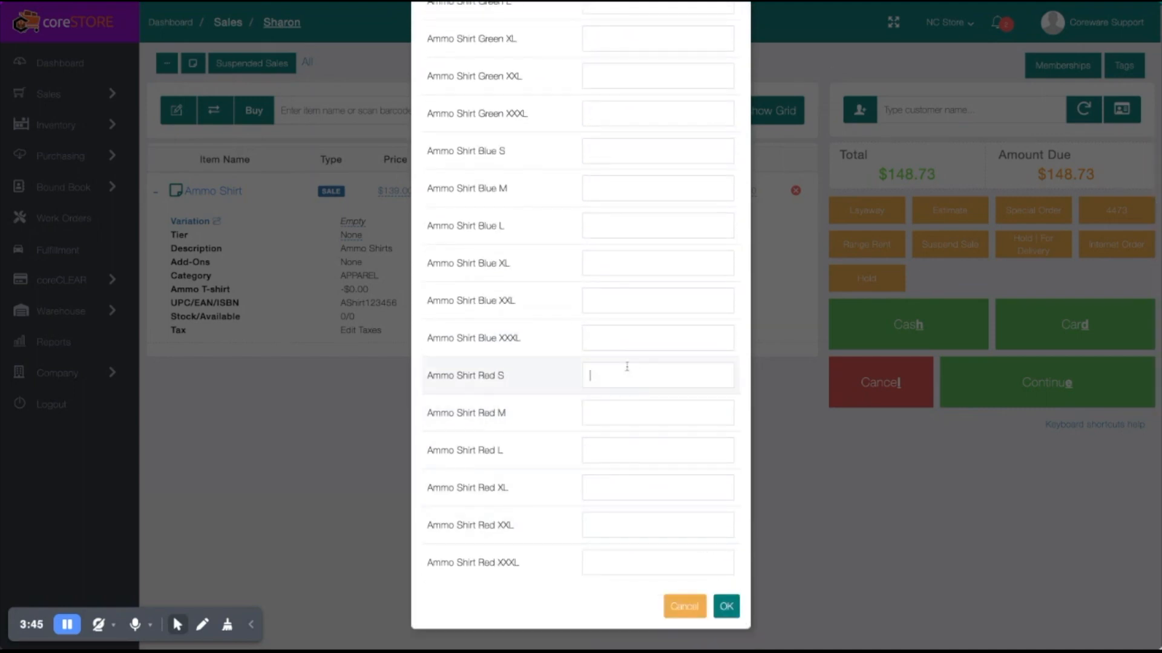
type("1")
left_click(725, 611)
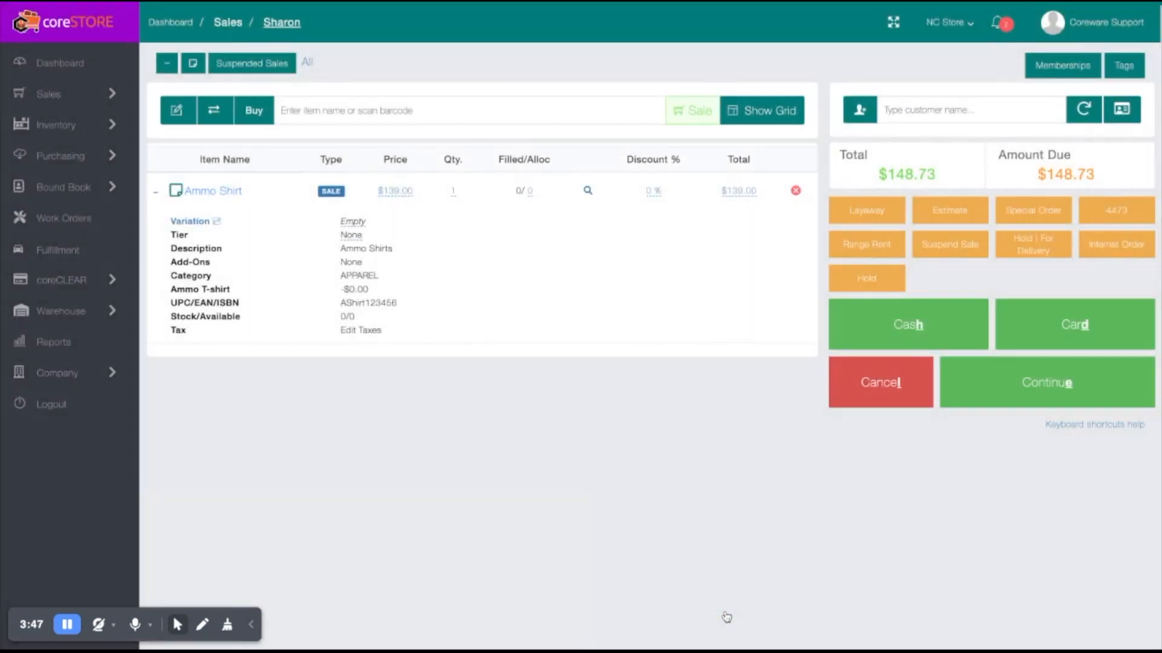
scroll(565, 518, "down", 5)
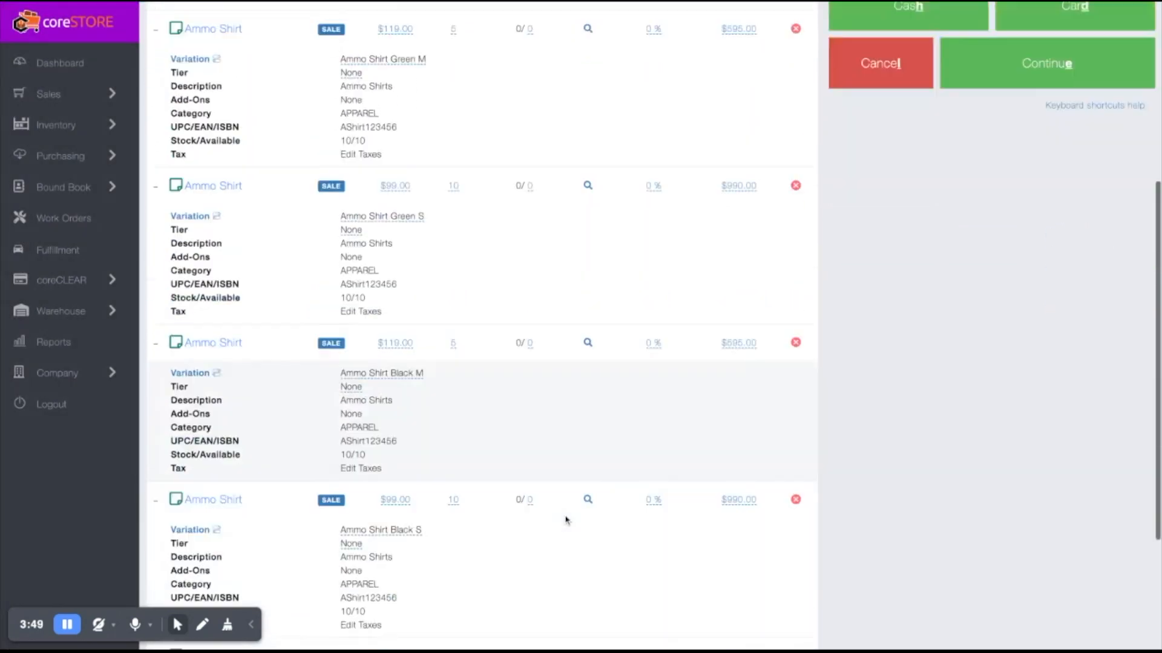
scroll(565, 520, "down", 3)
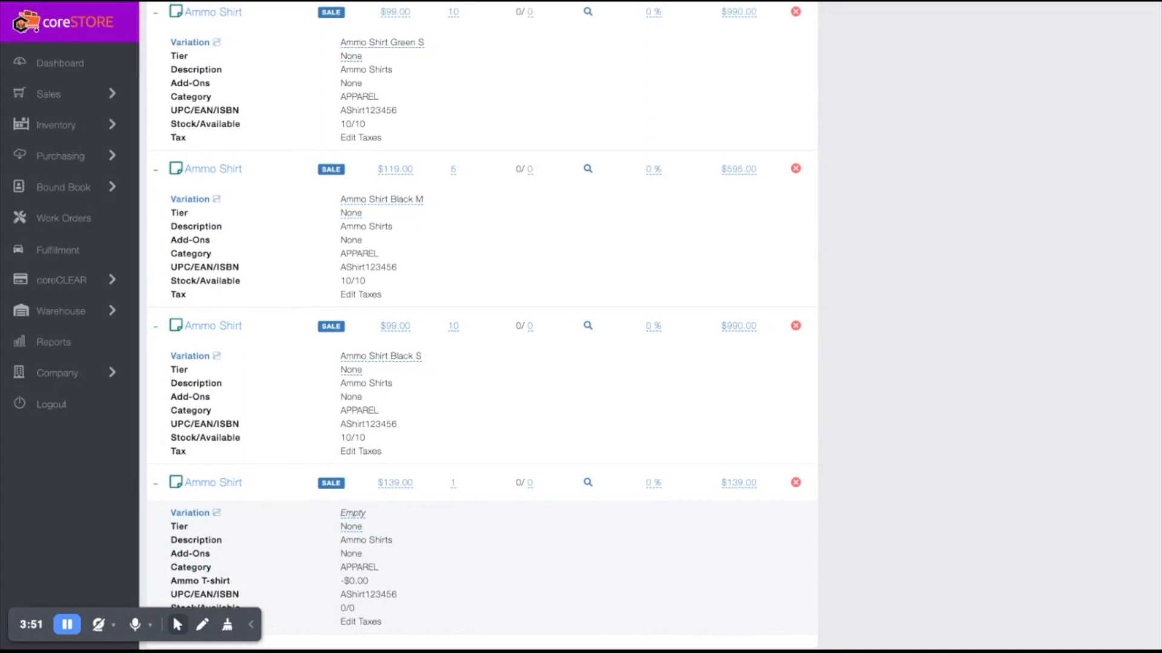